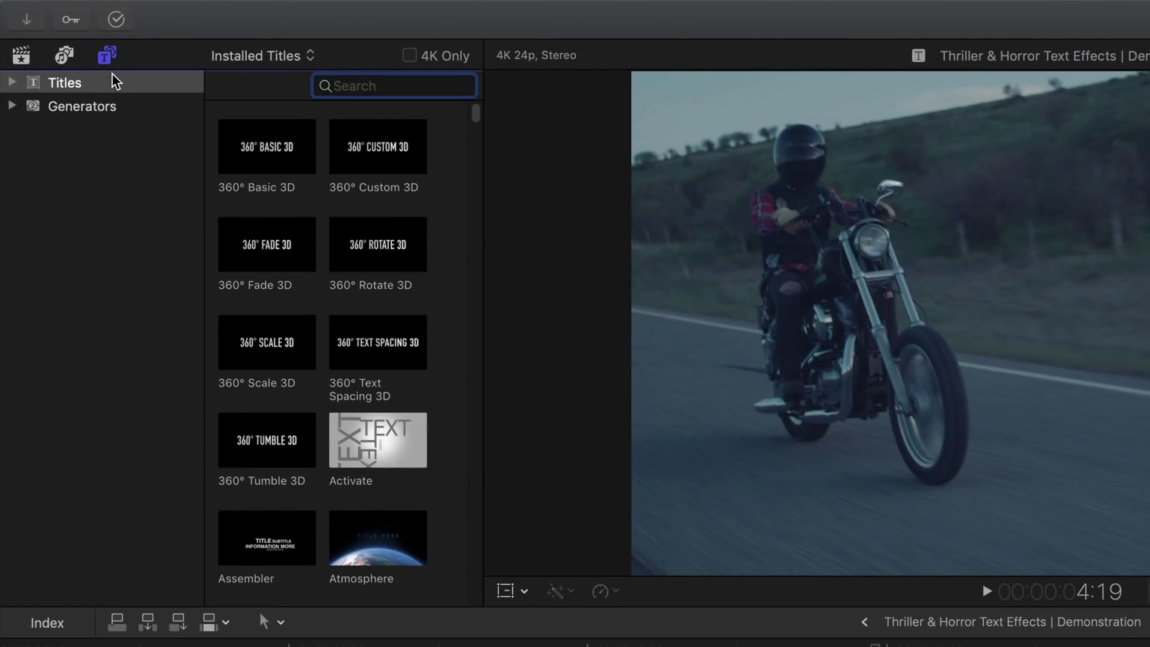
Find the Subtle title, place it above the Stokhub-Motorcycle-12 clip, and stretch it across most of the clip
text(subtle)
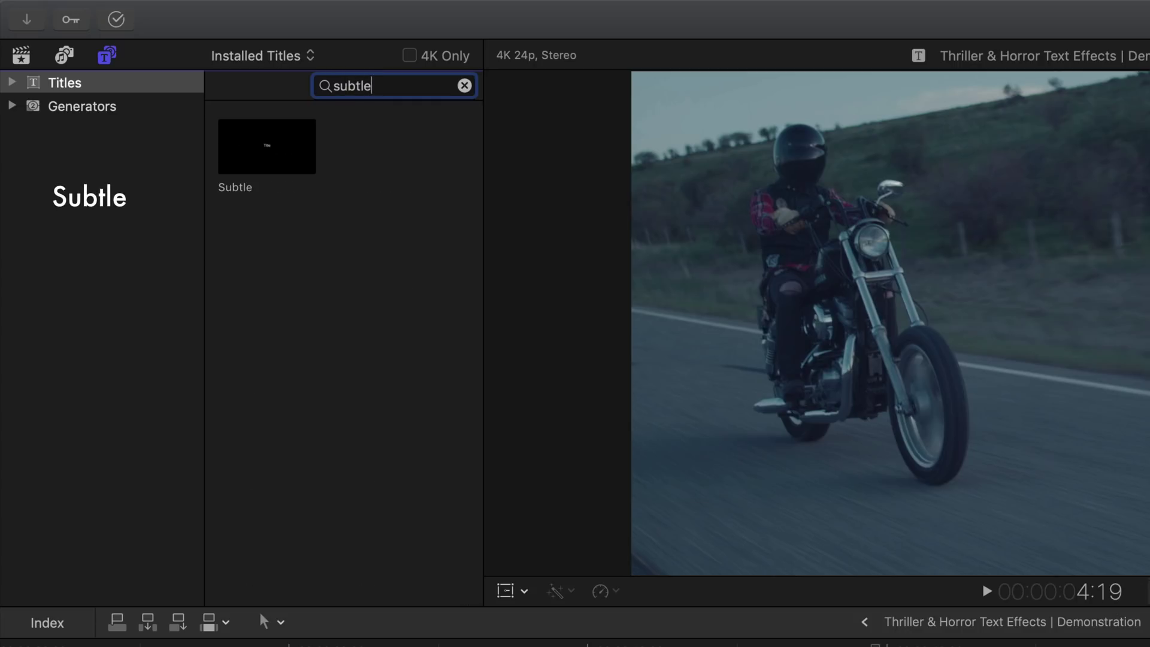
drag(292, 135, 433, 432)
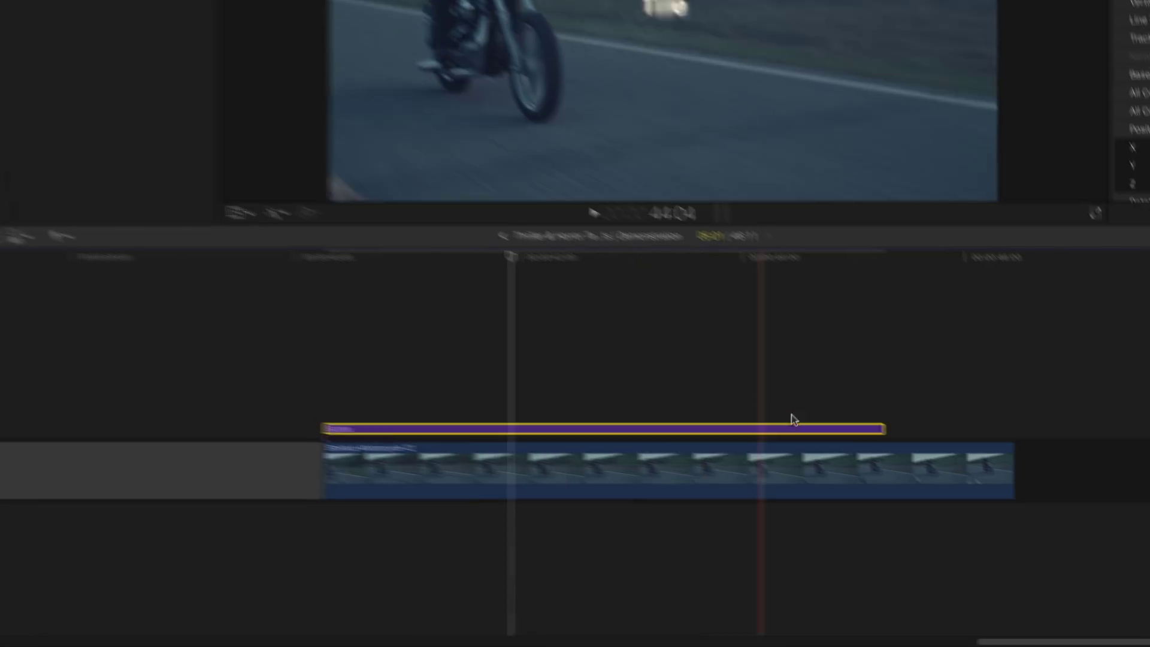
drag(931, 448, 993, 448)
Replace the motorcycle title's placeholder text with 'puff'
click(566, 381)
click(583, 413)
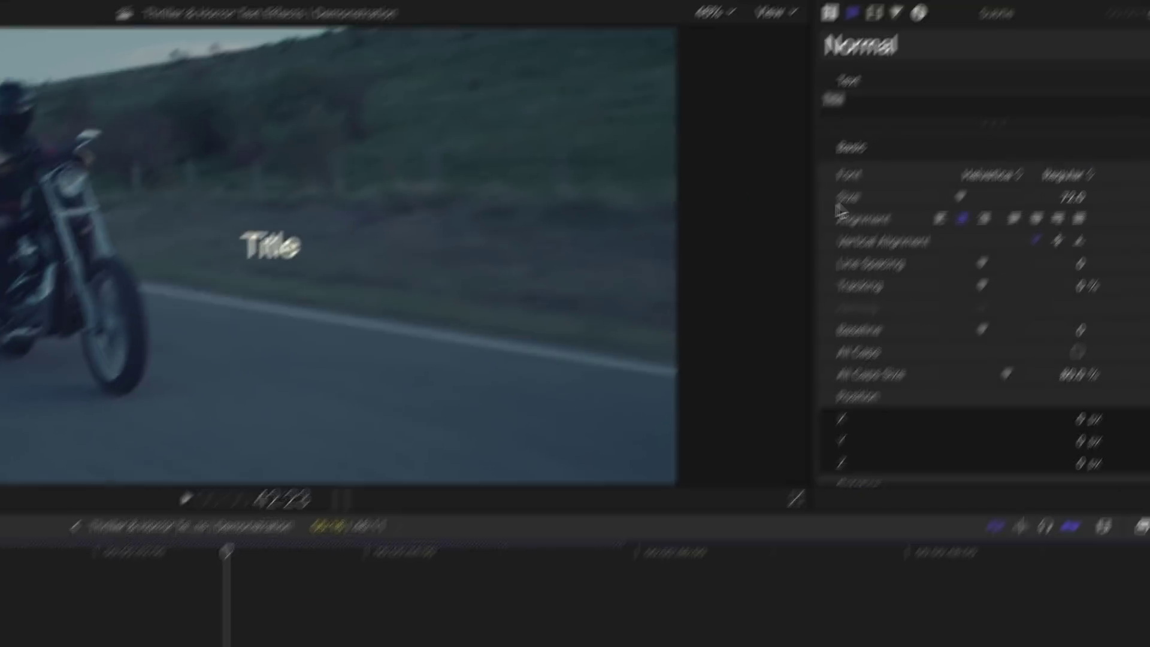
double_click(811, 155)
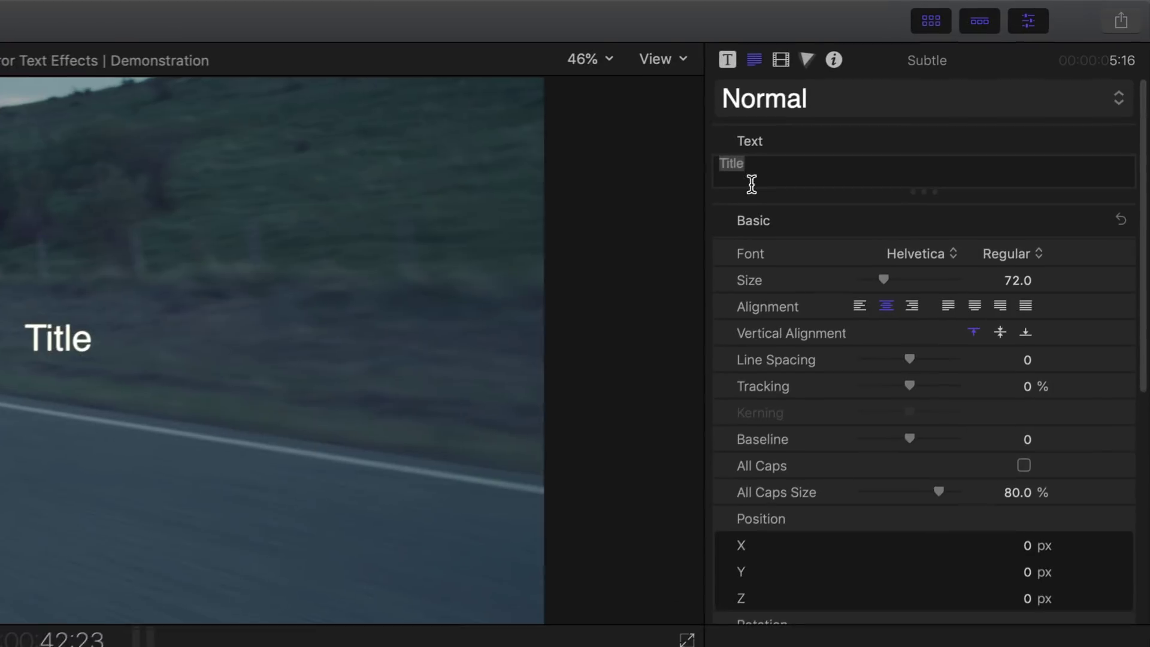
double_click(809, 140)
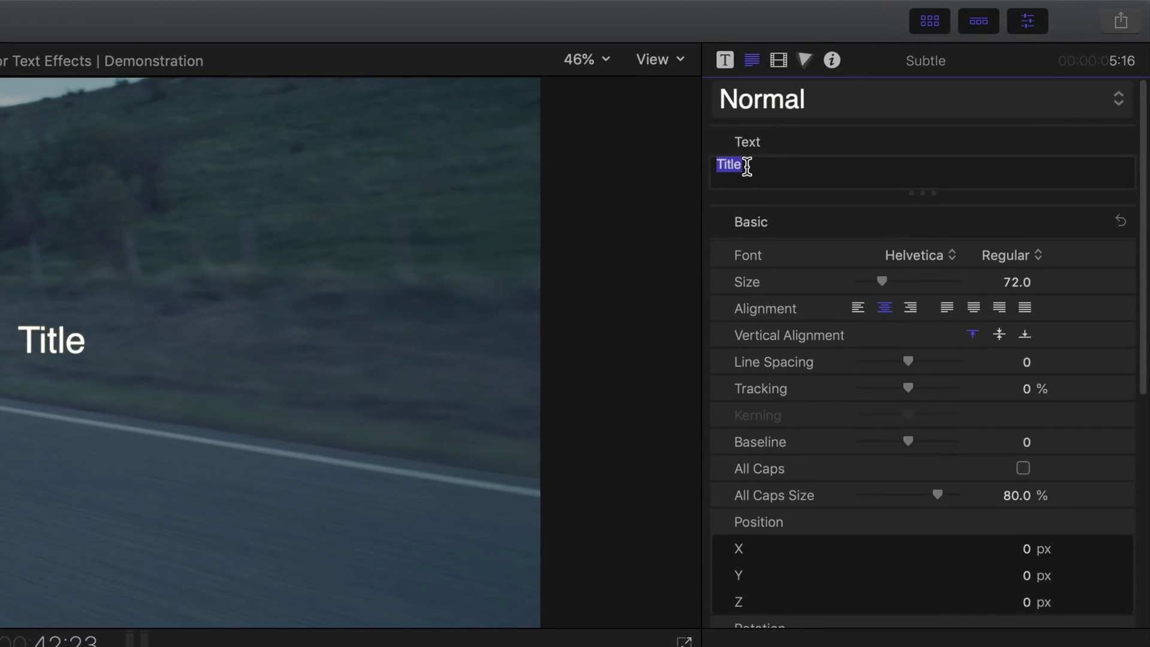
text(puff)
Set the puff title's font to Junicode and begin editing its size
click(916, 254)
scroll(909, 244, up, 15)
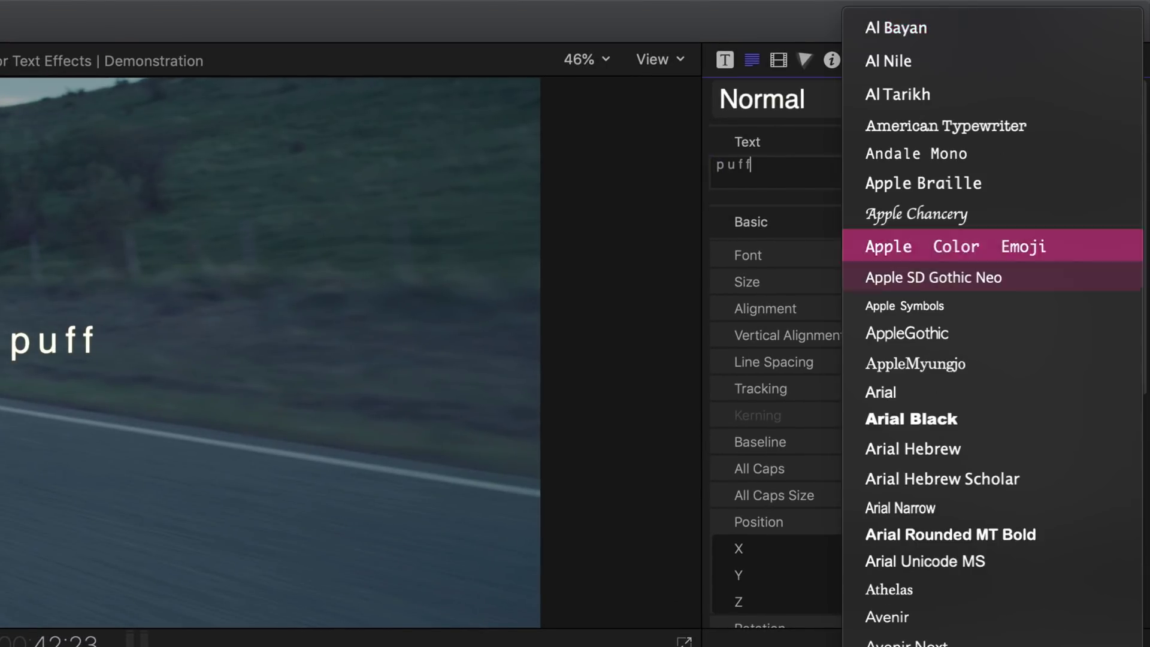
scroll(988, 324, down, 15)
click(899, 323)
click(1013, 283)
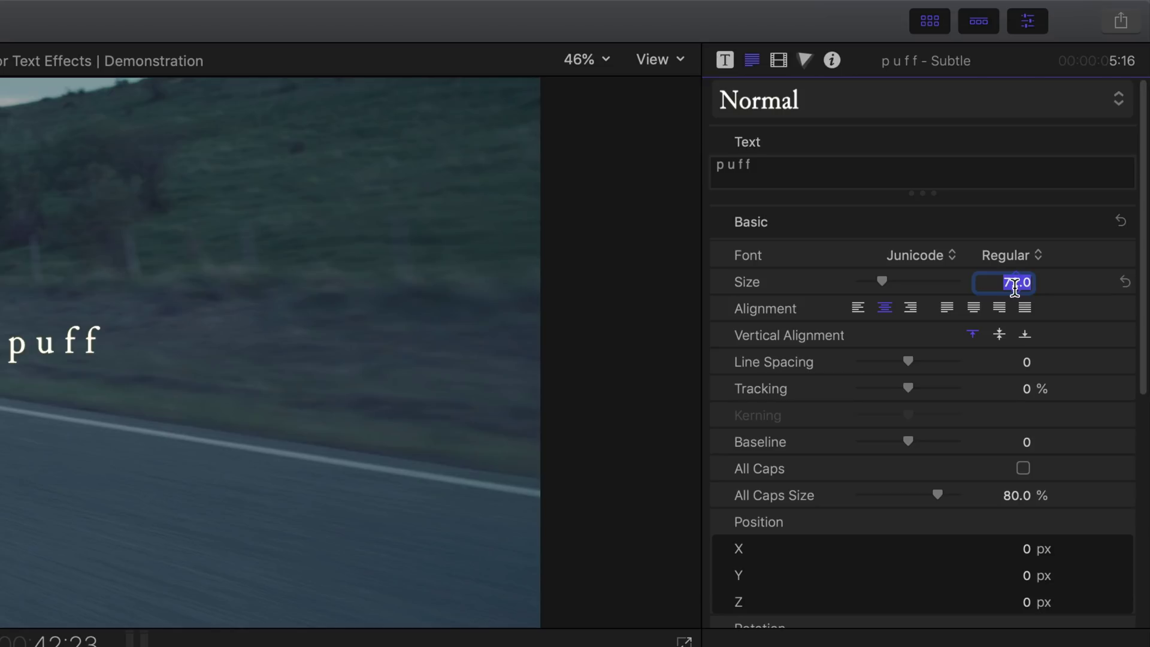
Set 'puff' to size 160 at X 299.08, Y -19.58, Z 958, rotated -68.8° on Y
key(Return)
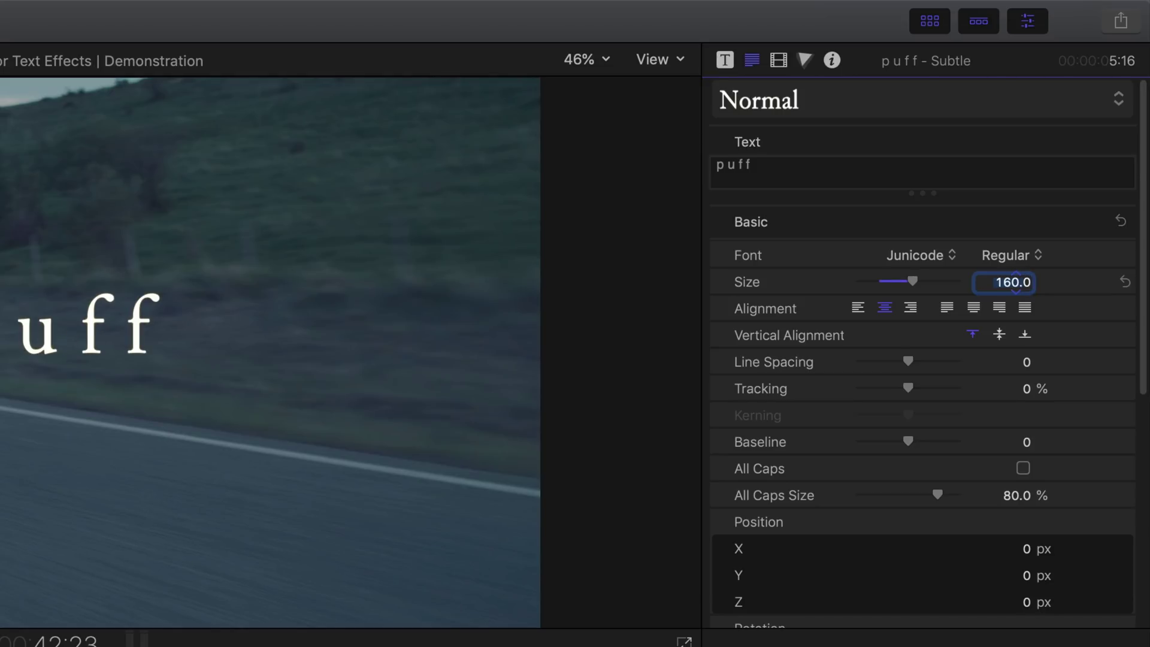
scroll(1027, 383, down, 5)
click(1028, 386)
text(299.08)
click(1020, 413)
text(-19.58)
click(1018, 439)
key(Return)
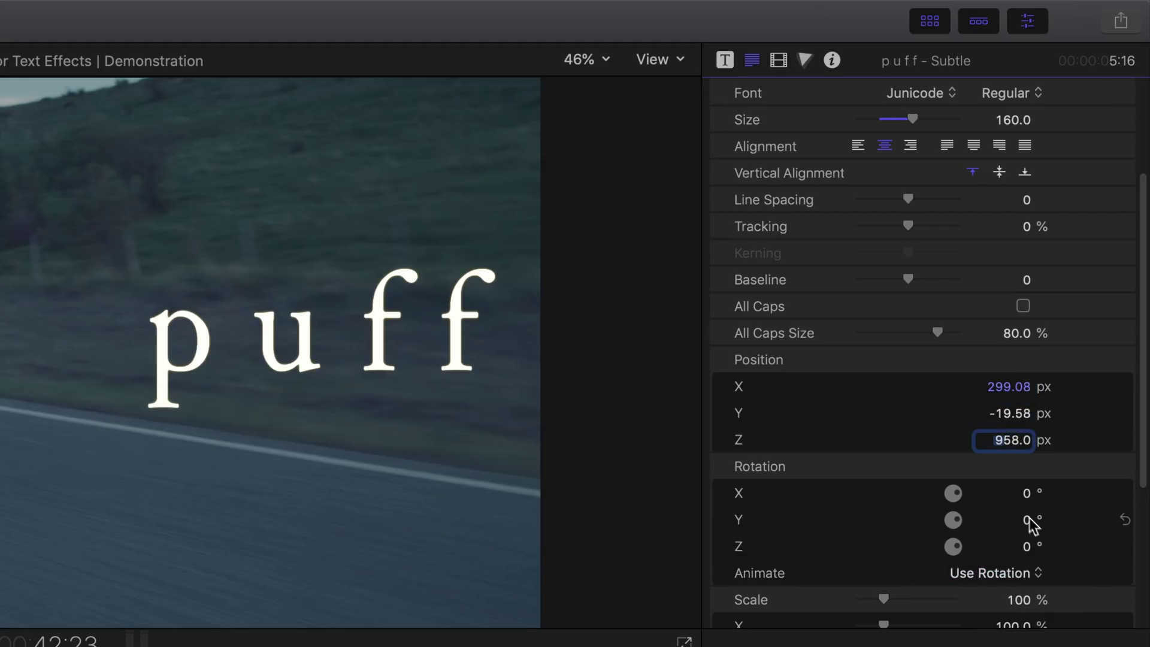
click(1027, 519)
text(-68.8)
key(Return)
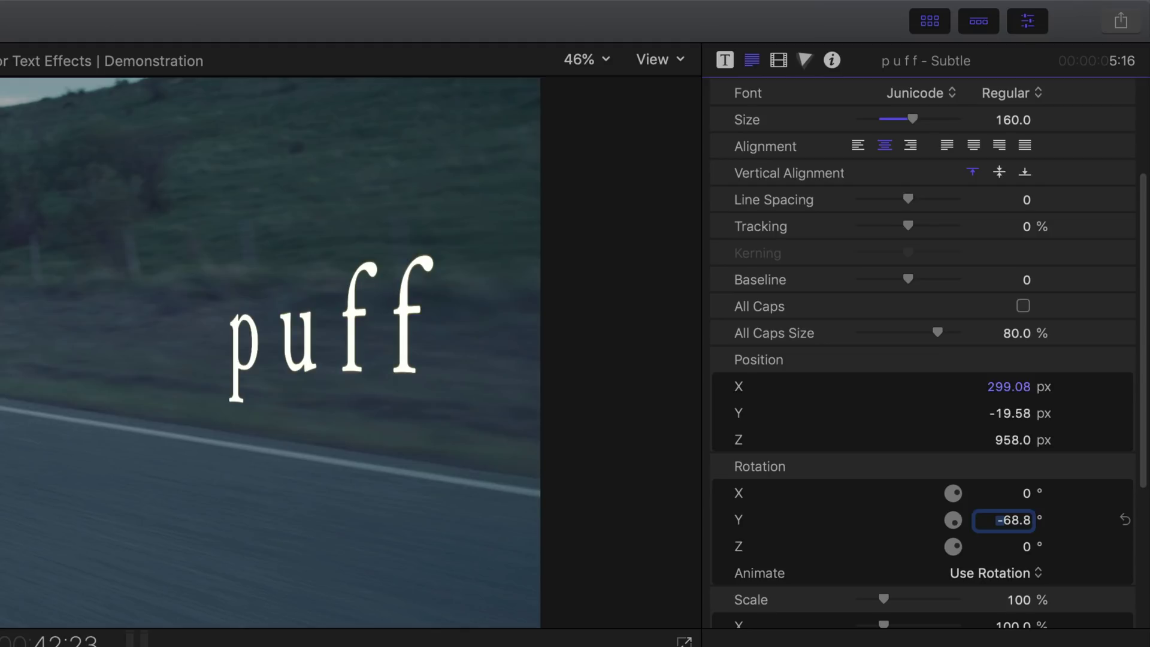
Lower the puff text face opacity to 83.77% and blur it to 1.1
scroll(1140, 333, down, 5)
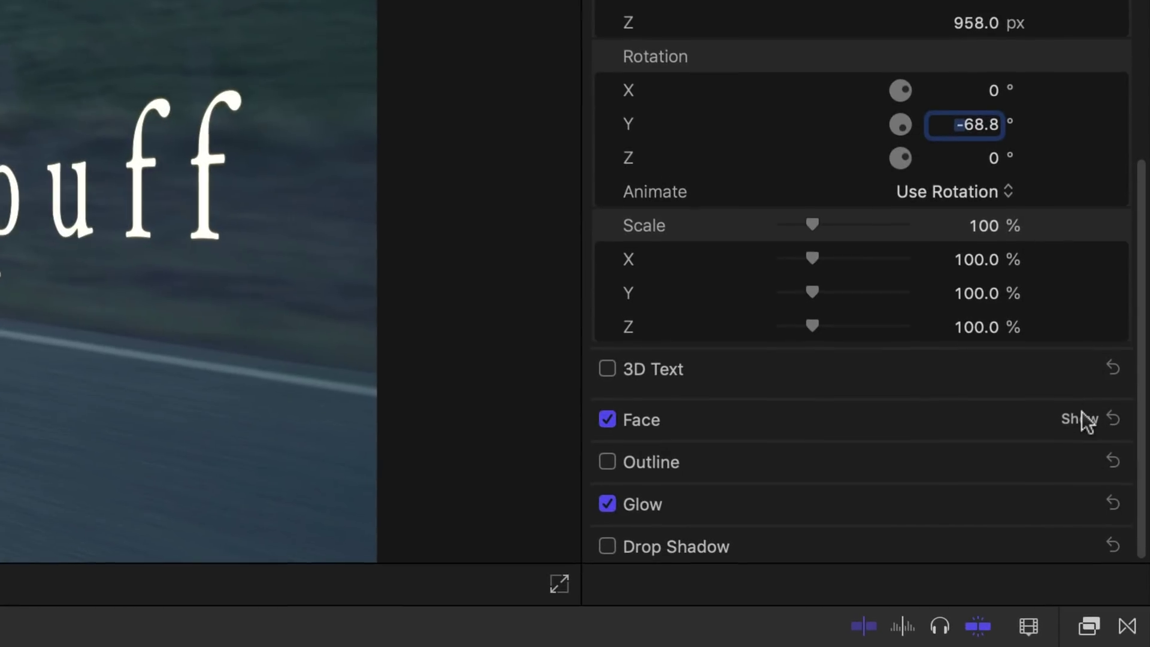
click(1080, 418)
scroll(978, 465, down, 1)
scroll(978, 465, down, 3)
drag(905, 385, 885, 386)
drag(781, 418, 793, 418)
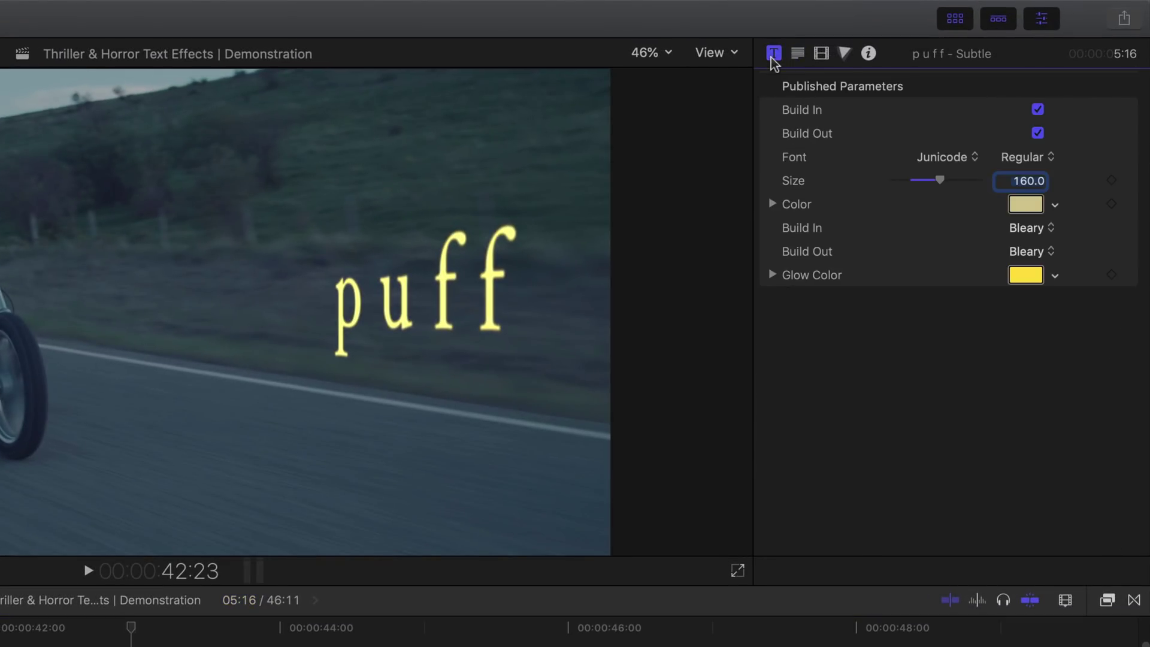
Set both the Build In and Build Out animations of the puff title to Puff
click(1039, 234)
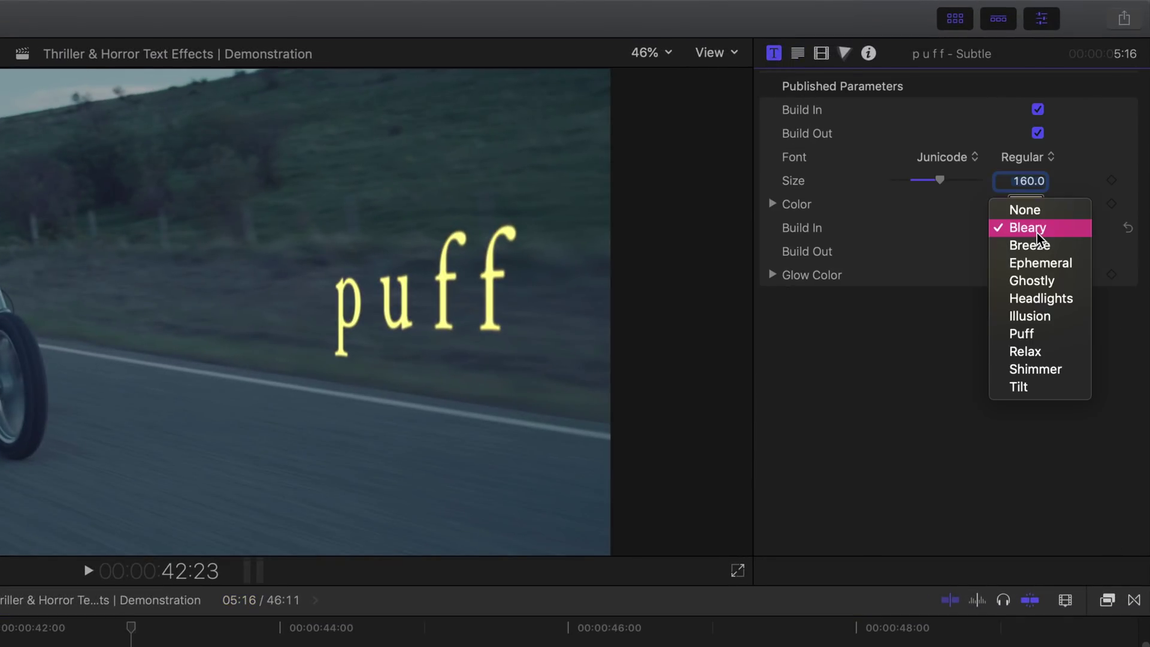
click(1023, 333)
click(989, 280)
click(996, 413)
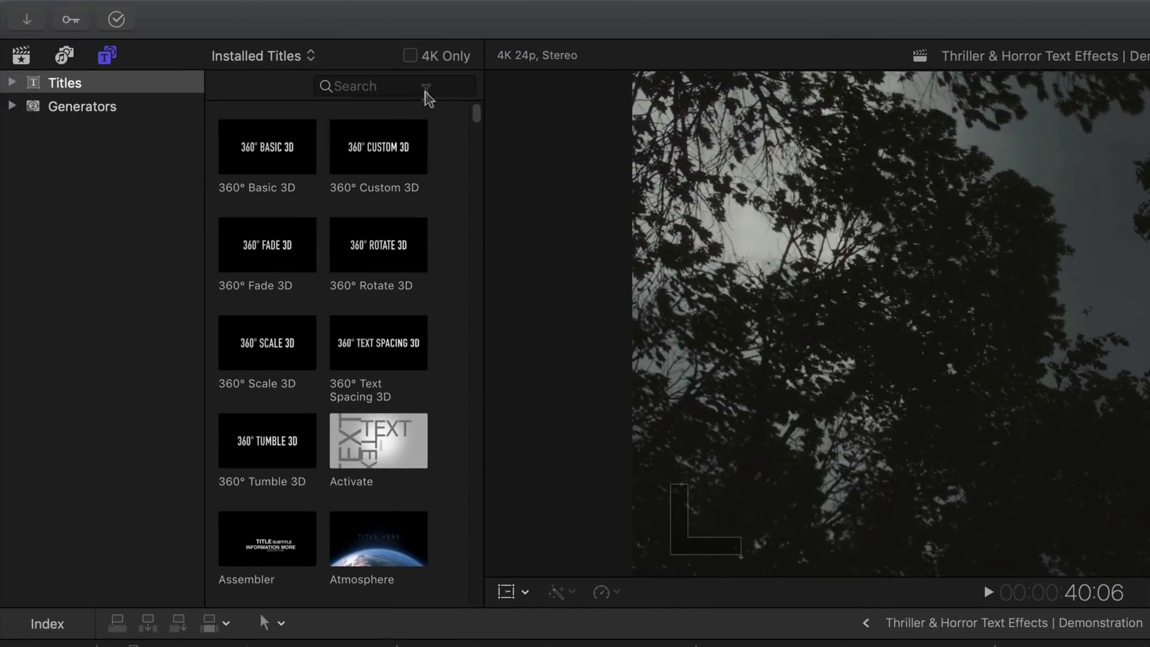
Place a Subtle title above the Stormy Night tree clips, extend it to about 7 seconds, and select it
click(240, 47)
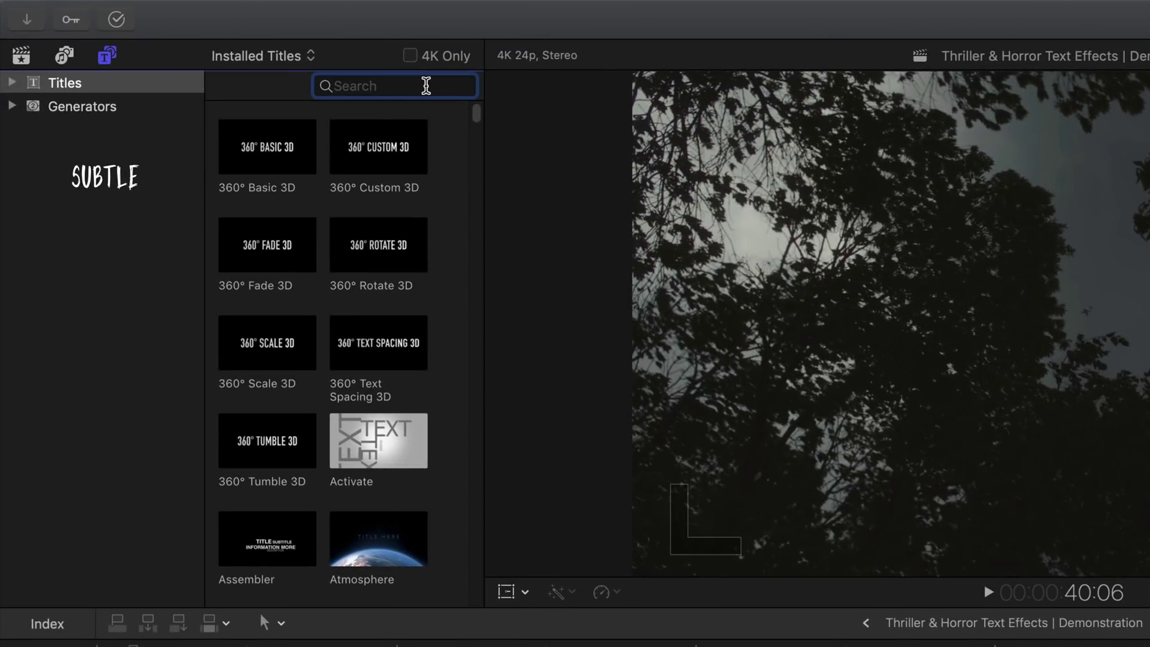
text(subtle)
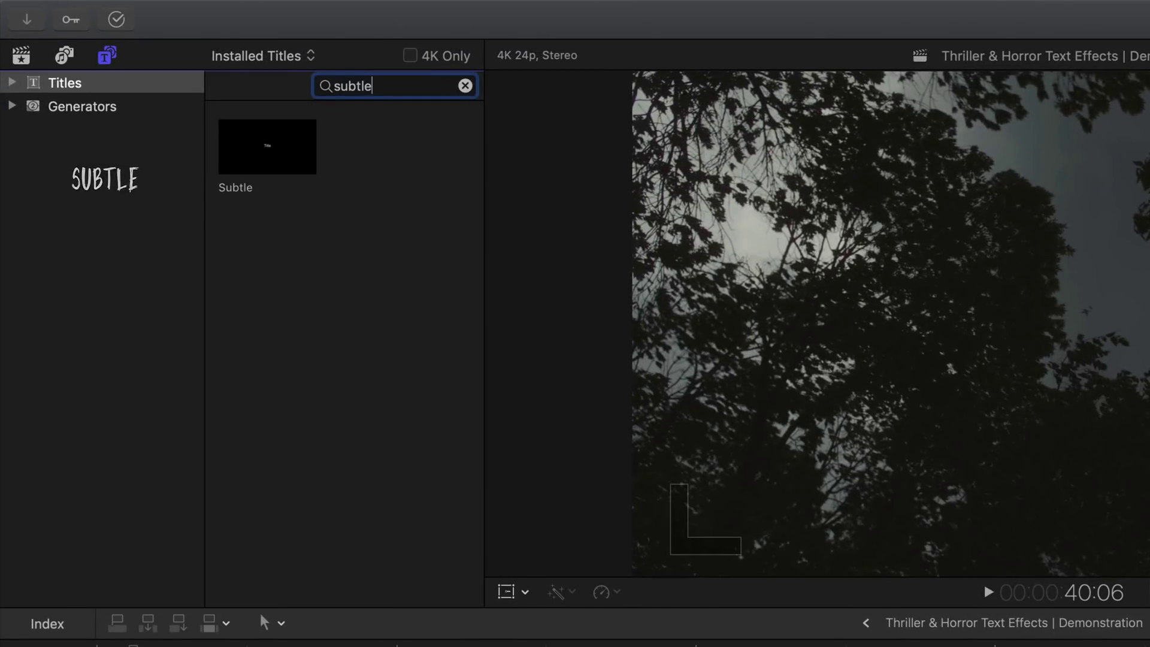
click(309, 134)
drag(308, 135, 329, 426)
drag(668, 426, 952, 425)
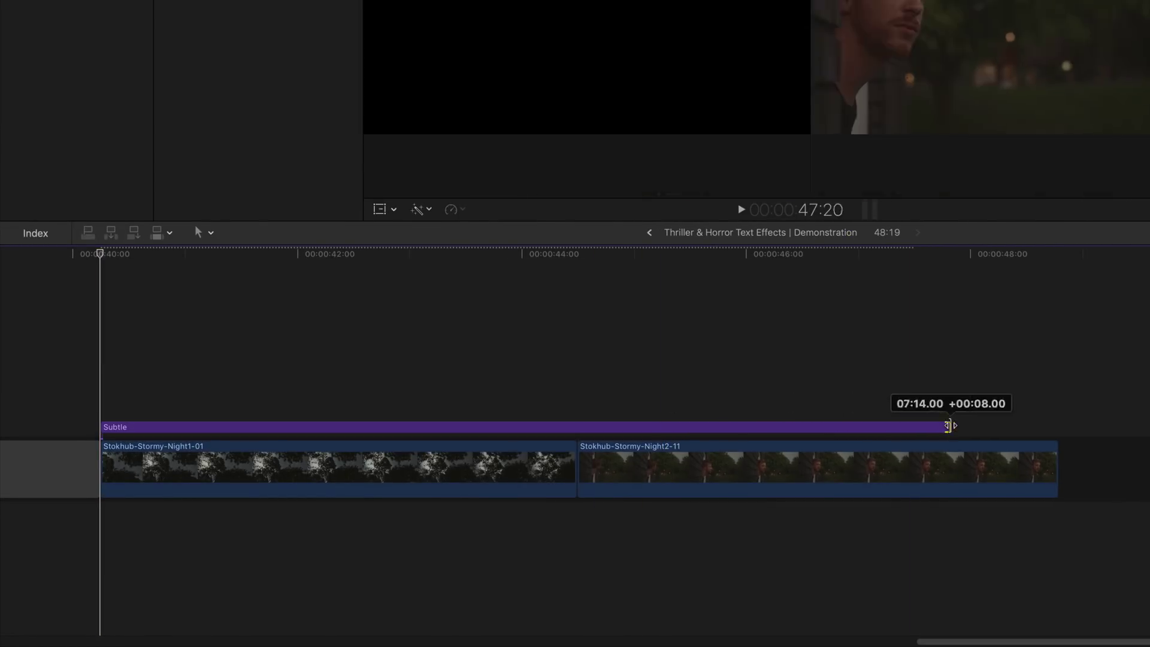
click(781, 429)
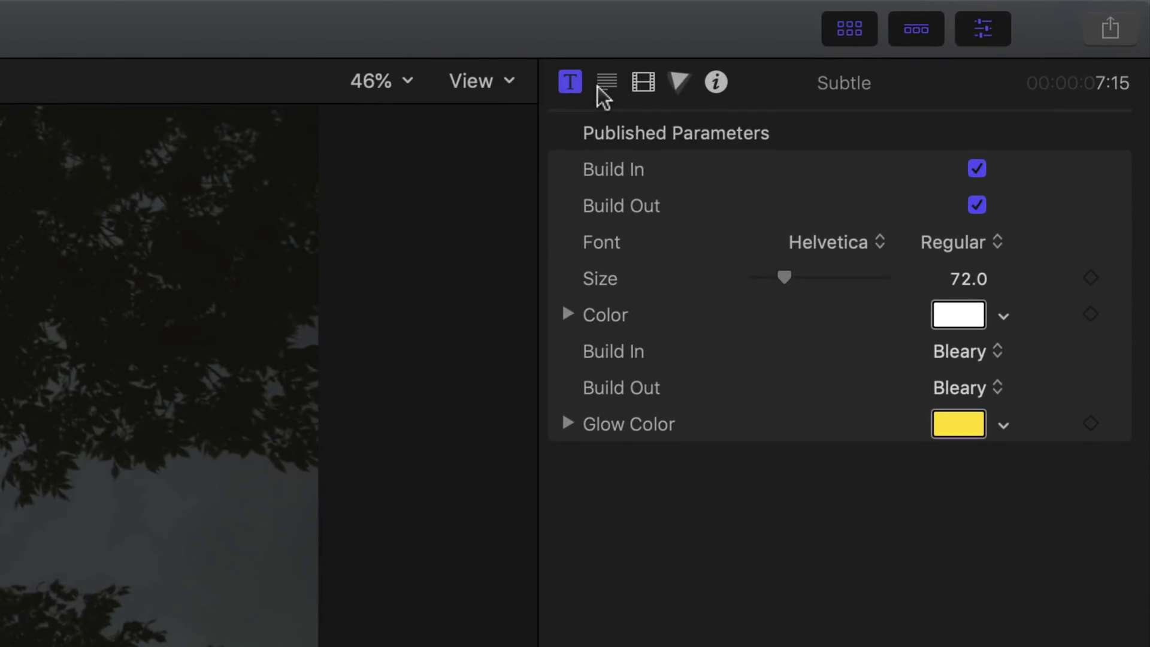
Change the second title's text to 'b r e e z e' at size 50
click(598, 87)
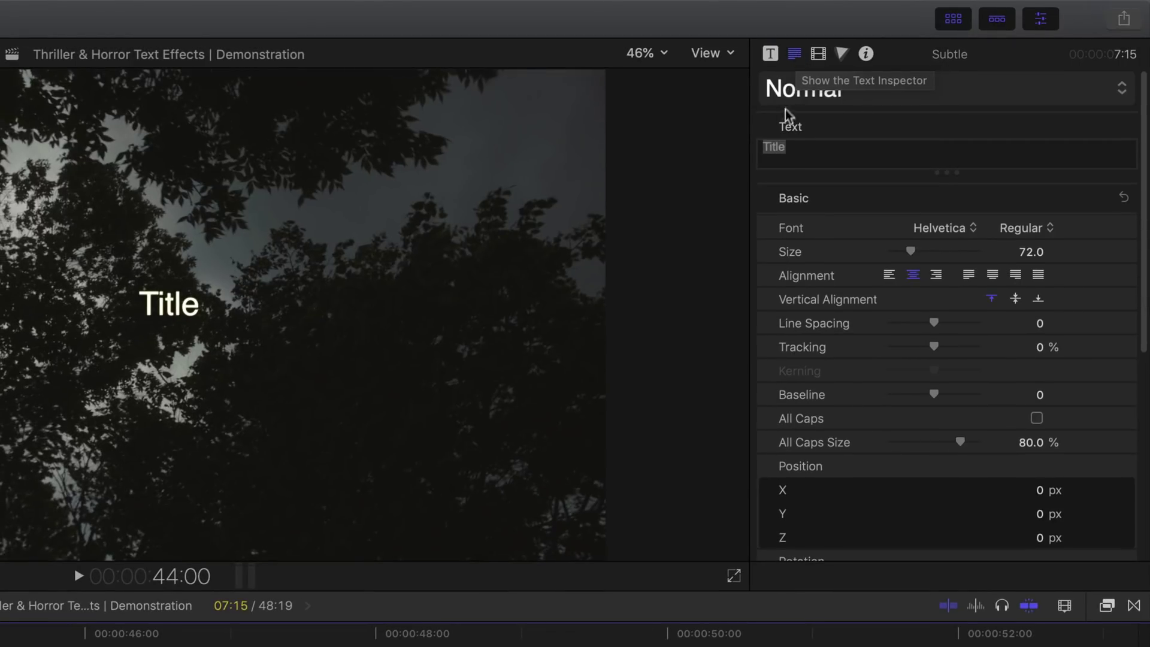
double_click(772, 148)
text(b r e e z e)
click(1034, 251)
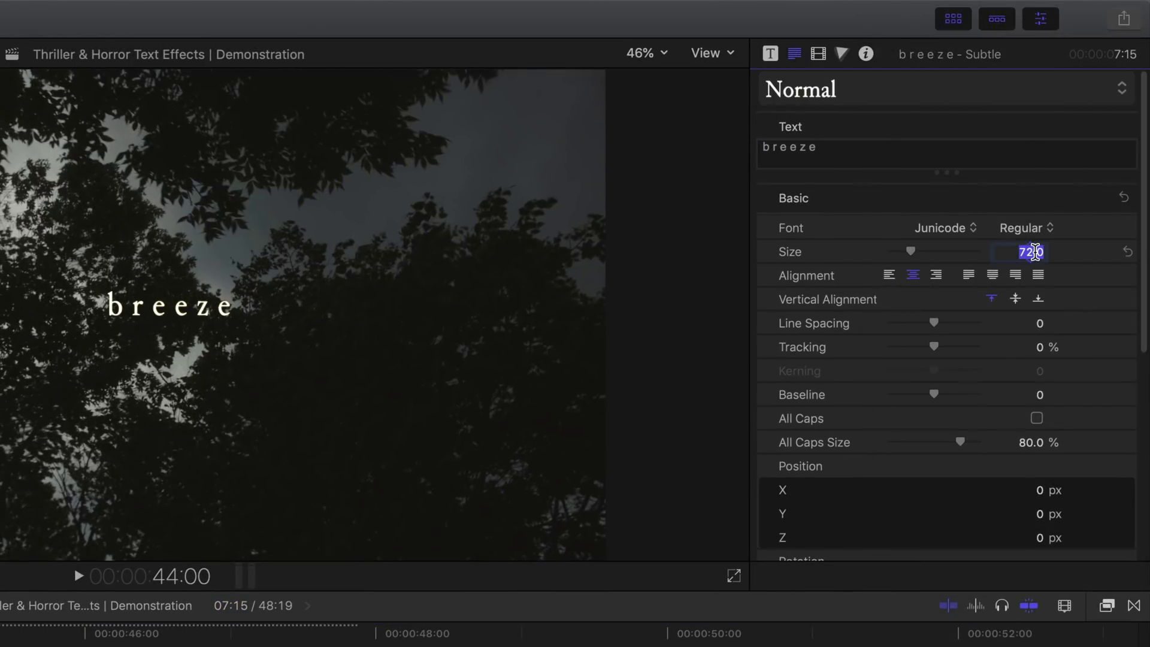
text(50)
key(Return)
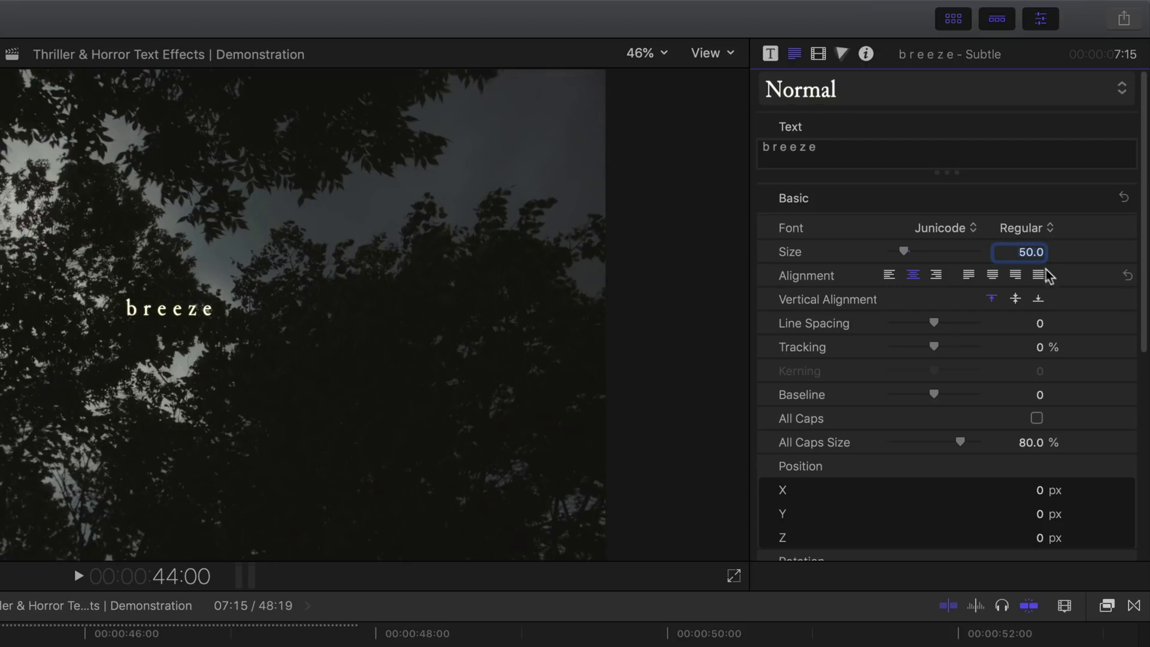
Give the breeze text face a pale green colour, 64.99% opacity and 0.89 blur
scroll(1114, 419, down, 10)
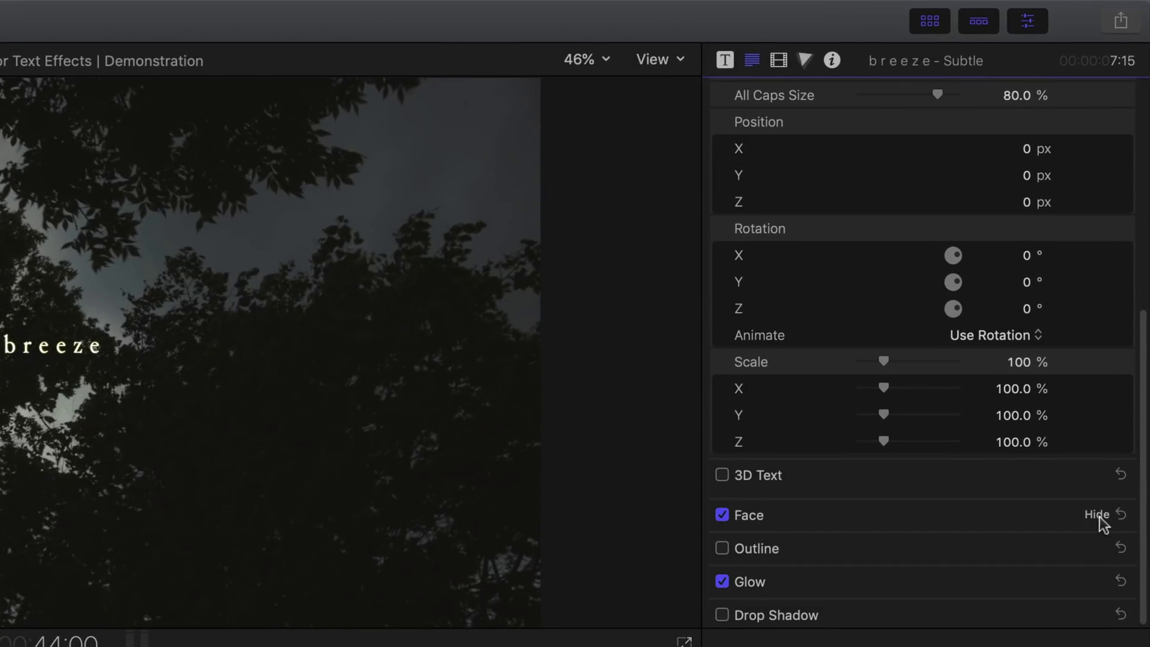
click(1097, 515)
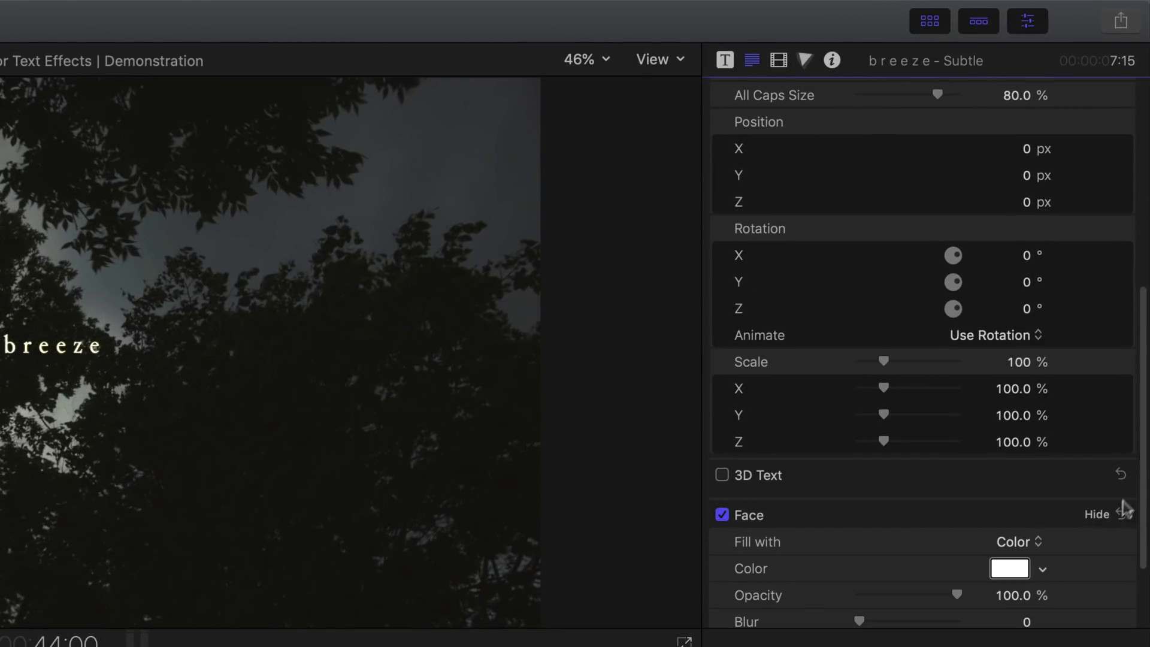
drag(1142, 500, 1143, 554)
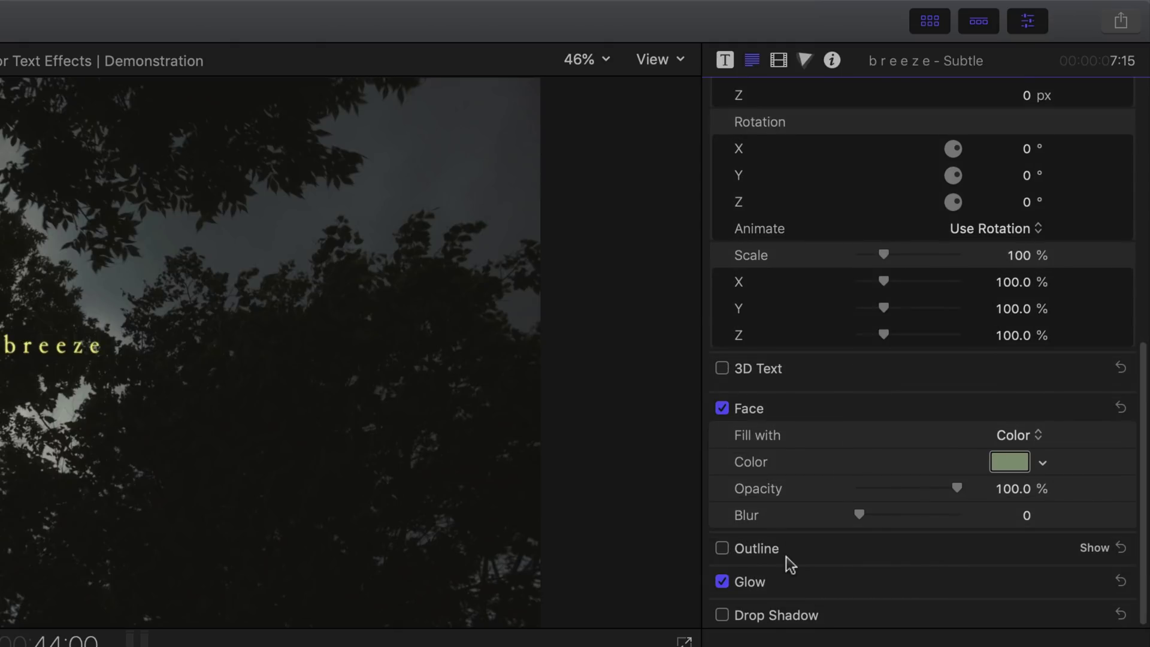
drag(955, 488, 922, 486)
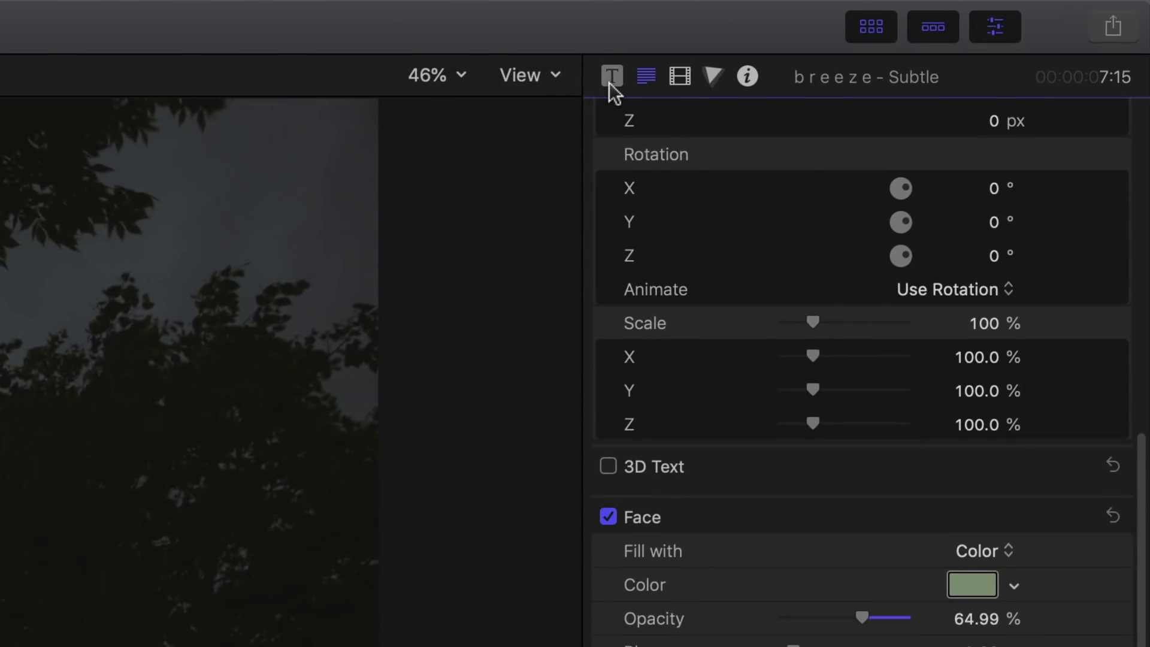
Set the breeze title's Build In animation to Breeze
click(609, 83)
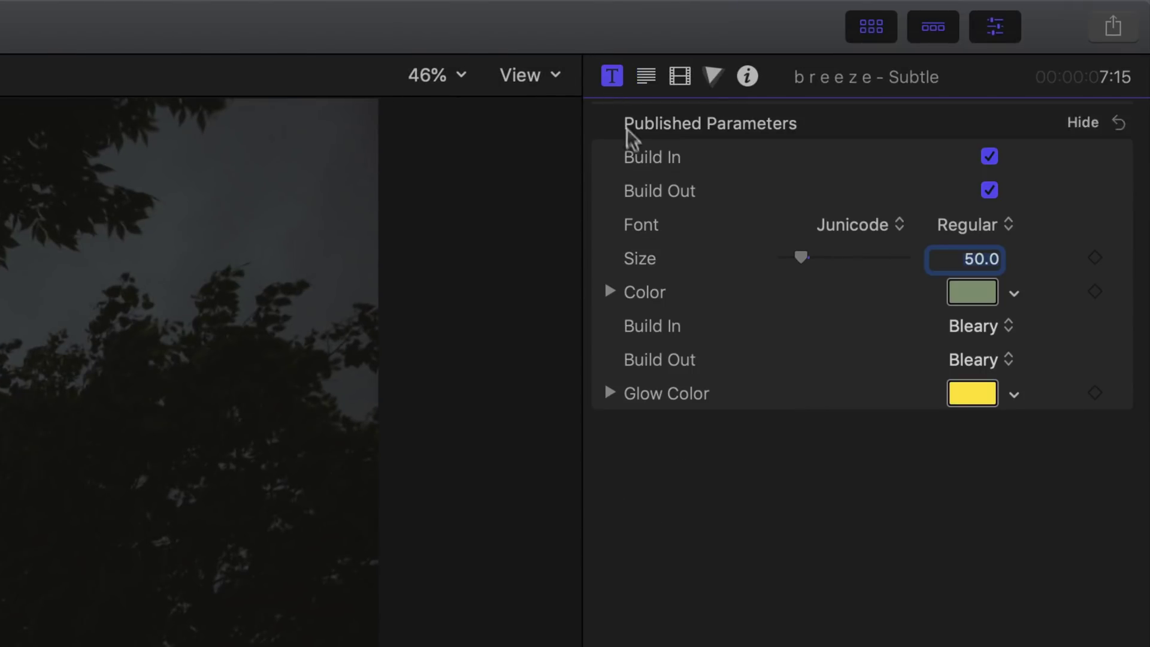
click(963, 327)
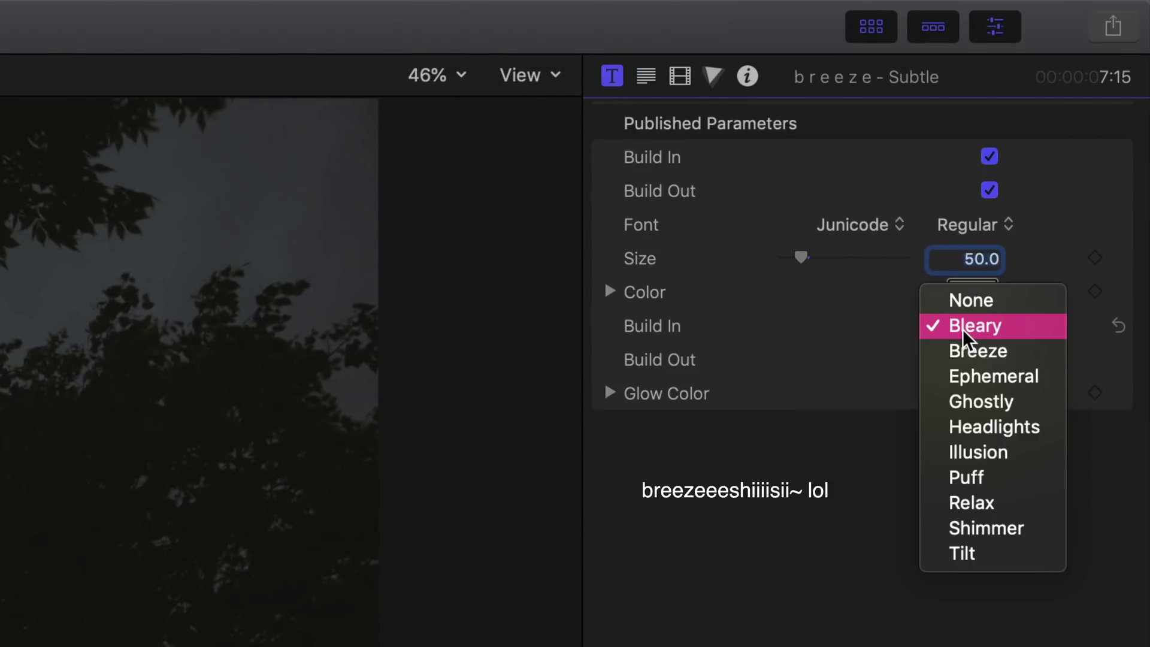
click(964, 350)
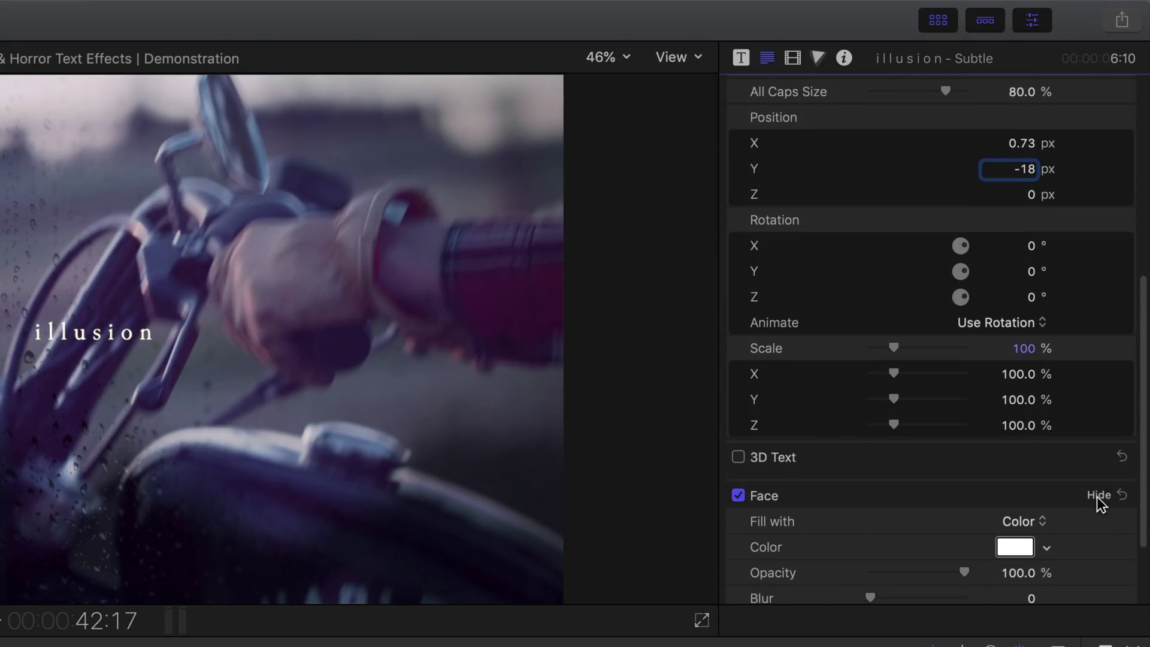
Fade the illusion text face to 91.19% opacity and blur it to 1.17
drag(1141, 479, 1142, 525)
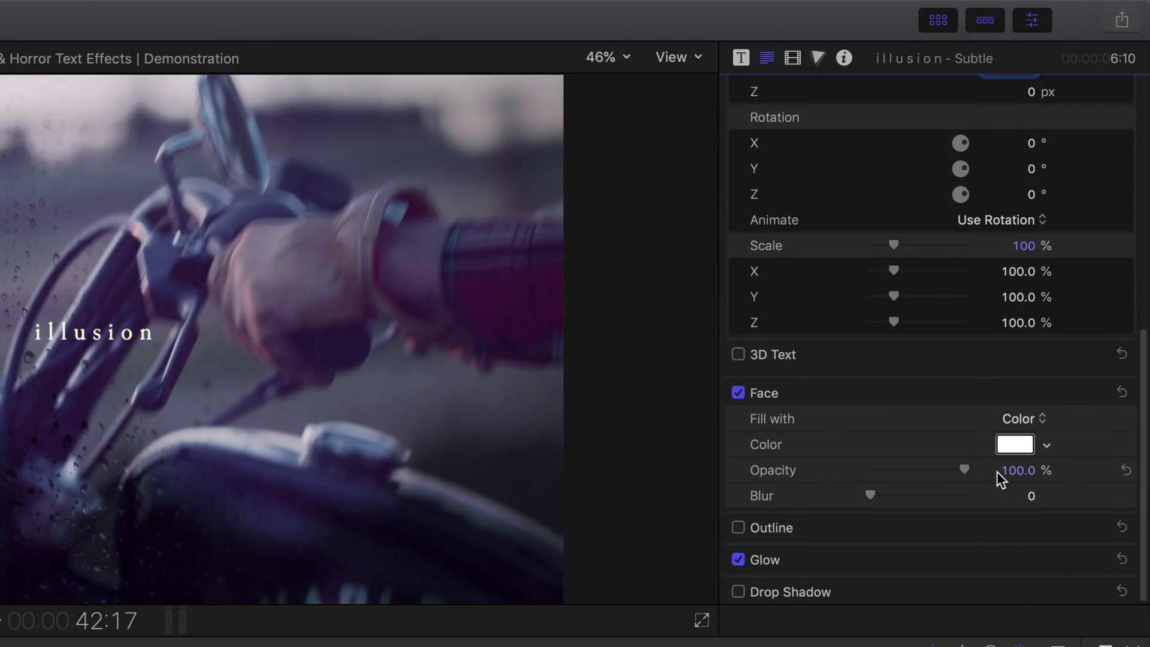
drag(964, 469, 955, 466)
drag(870, 494, 881, 496)
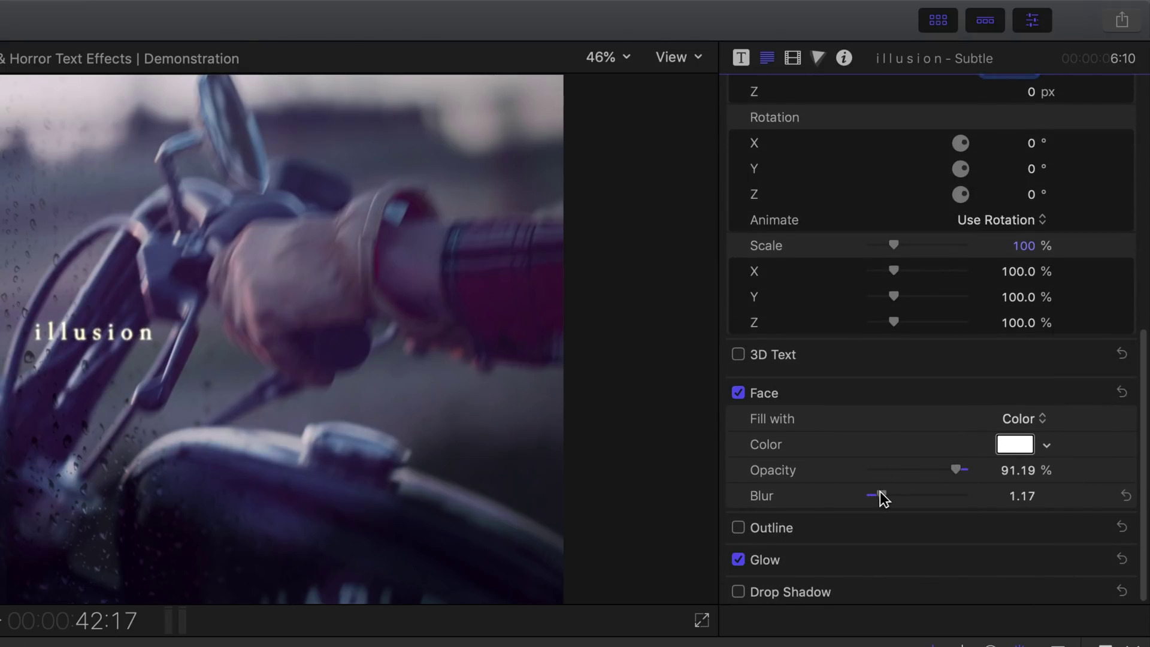
Set both the Build In and Build Out animations of the illusion title to Illusion
click(731, 56)
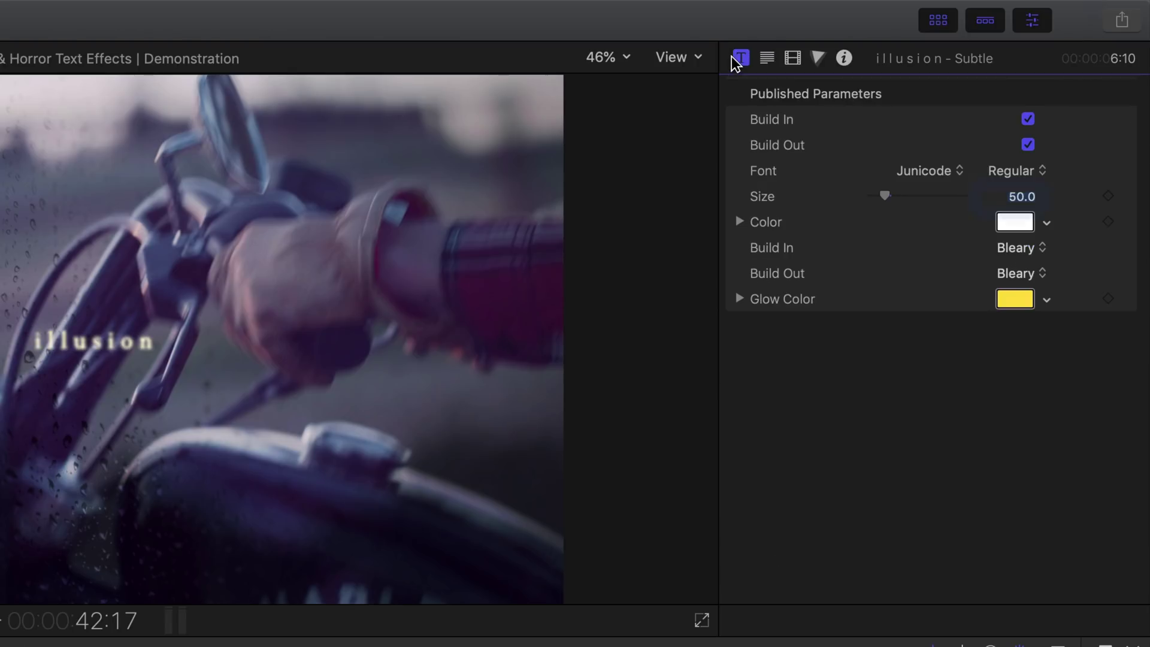
click(1022, 251)
click(1016, 339)
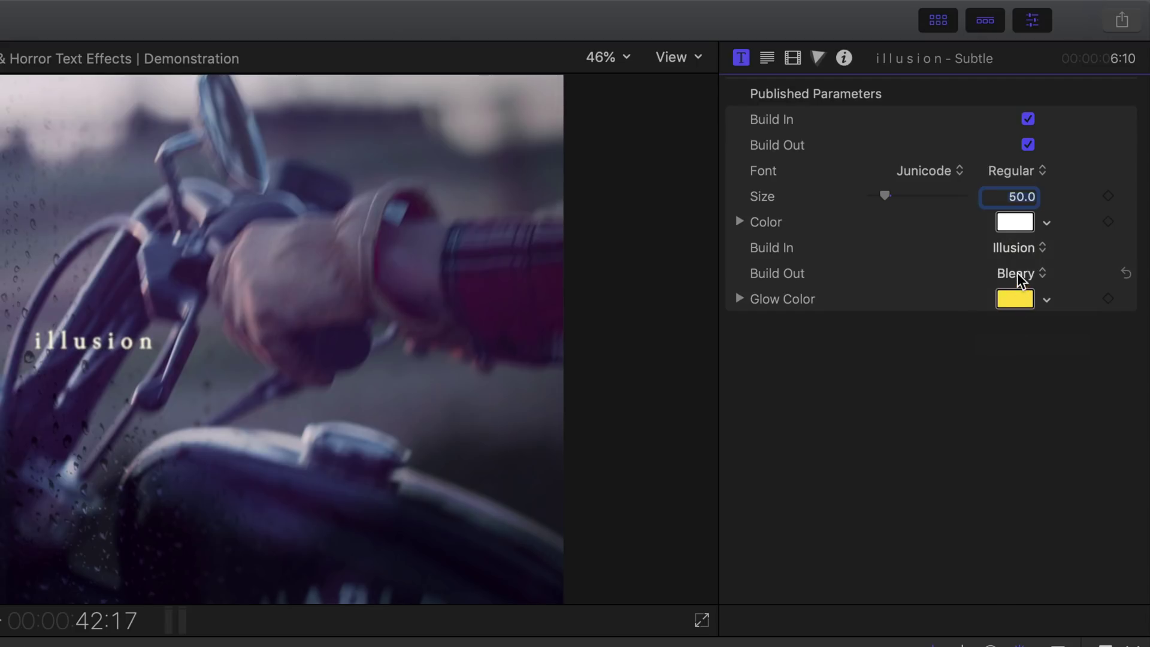
click(1016, 273)
click(1011, 364)
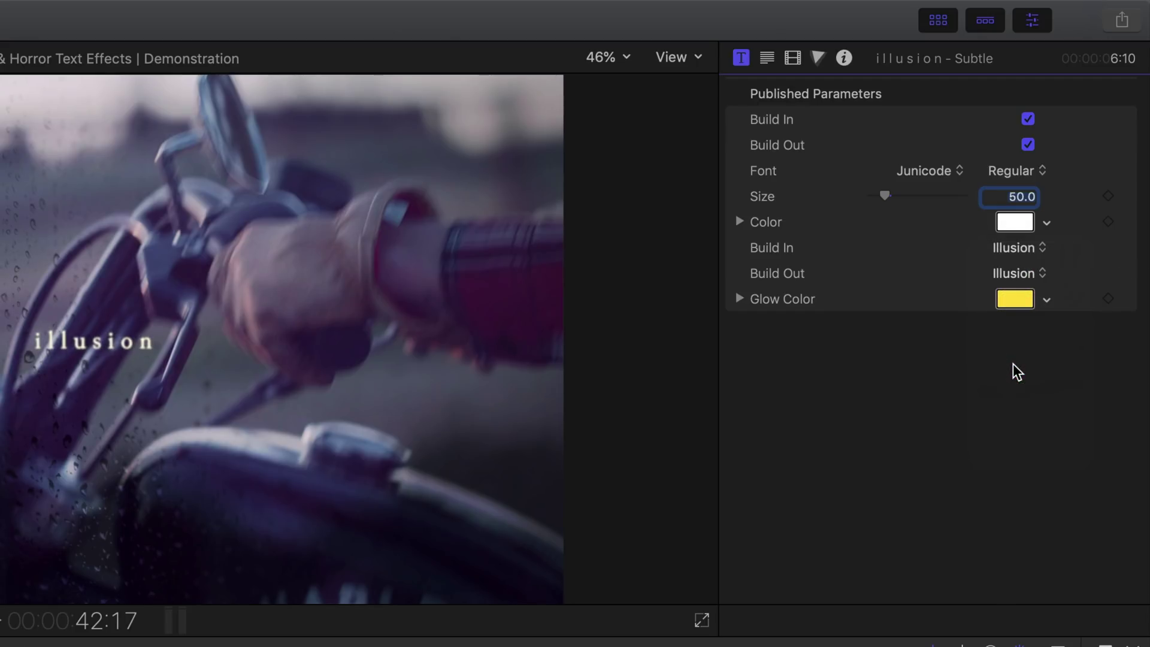